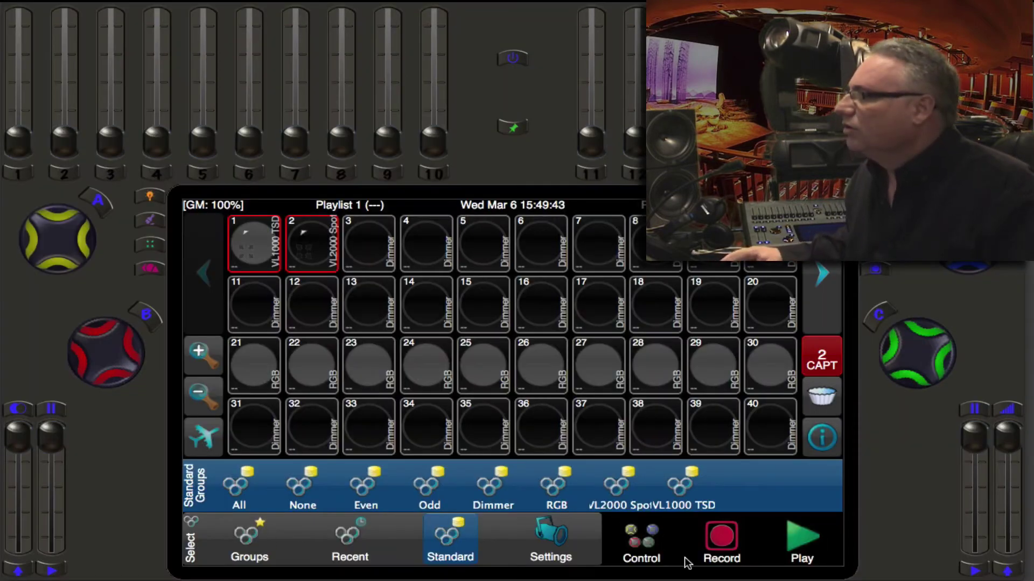
- Look through the Control, Record and Play work areas, and return to the fixture selection
left_click(642, 543)
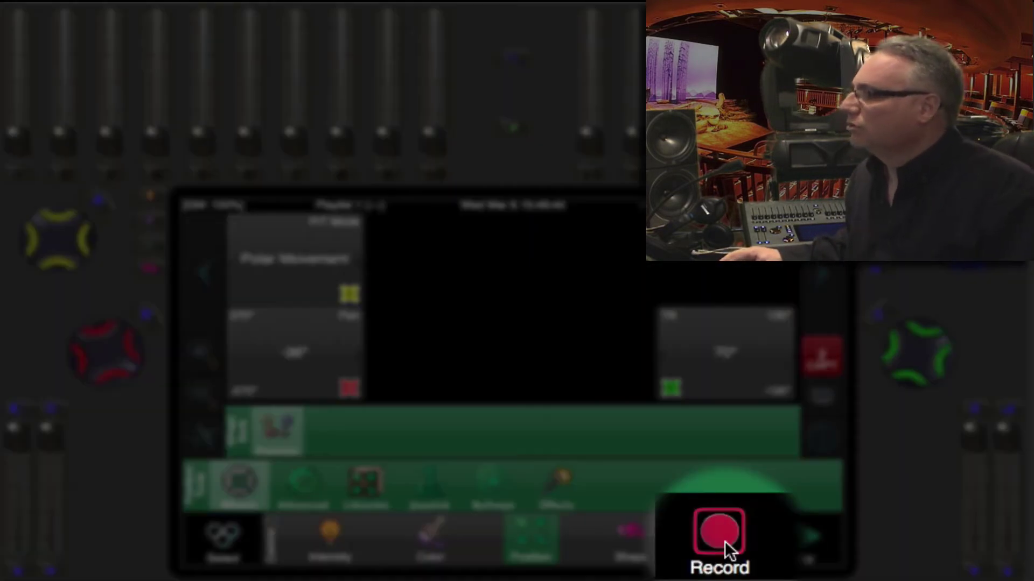
left_click(724, 541)
left_click(808, 540)
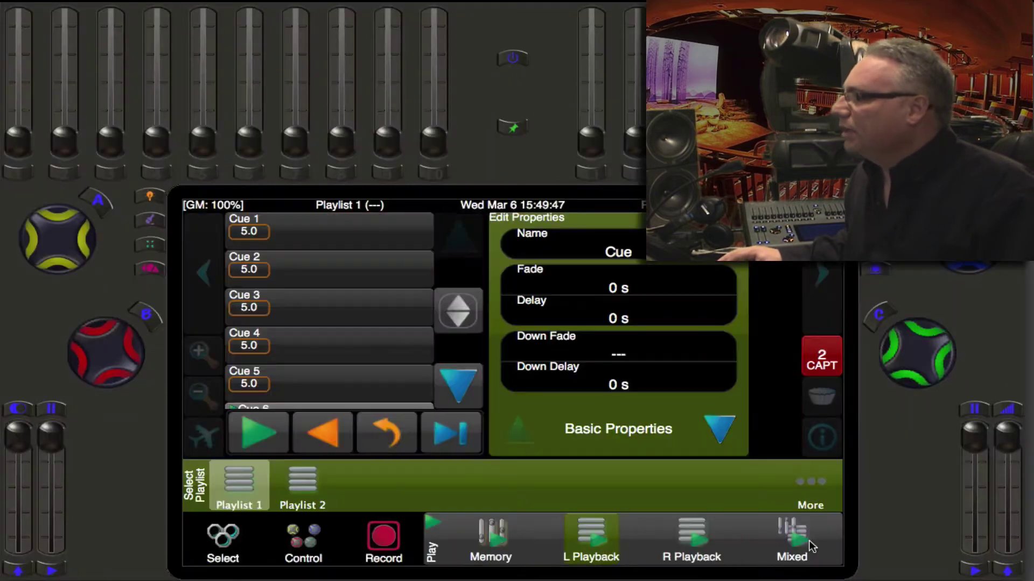
left_click(239, 541)
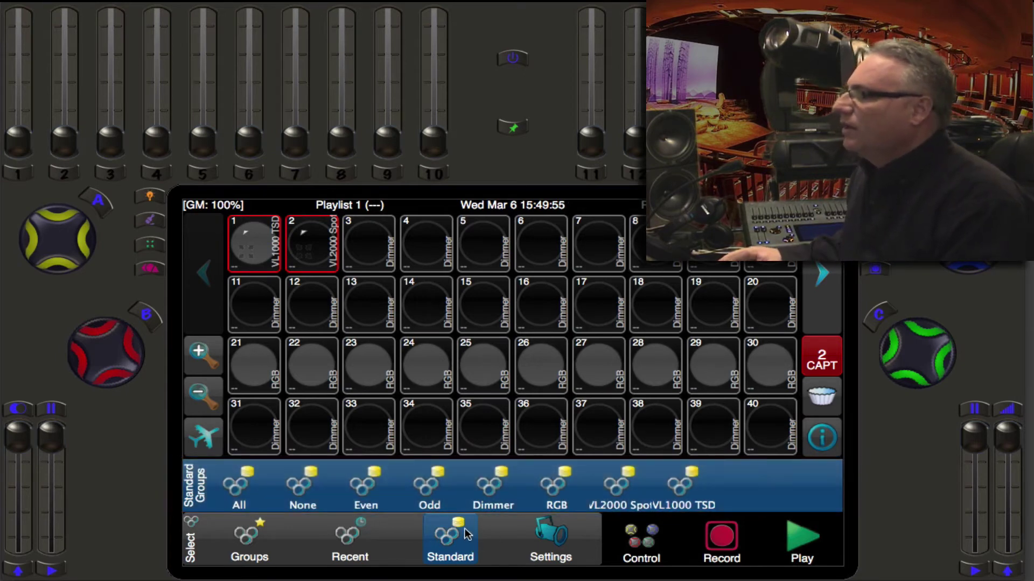
- Try out the standard fixture groups RGB, VL2000 Spot, VL1000 TSD and Dimmer, and clear the selection
left_click(551, 491)
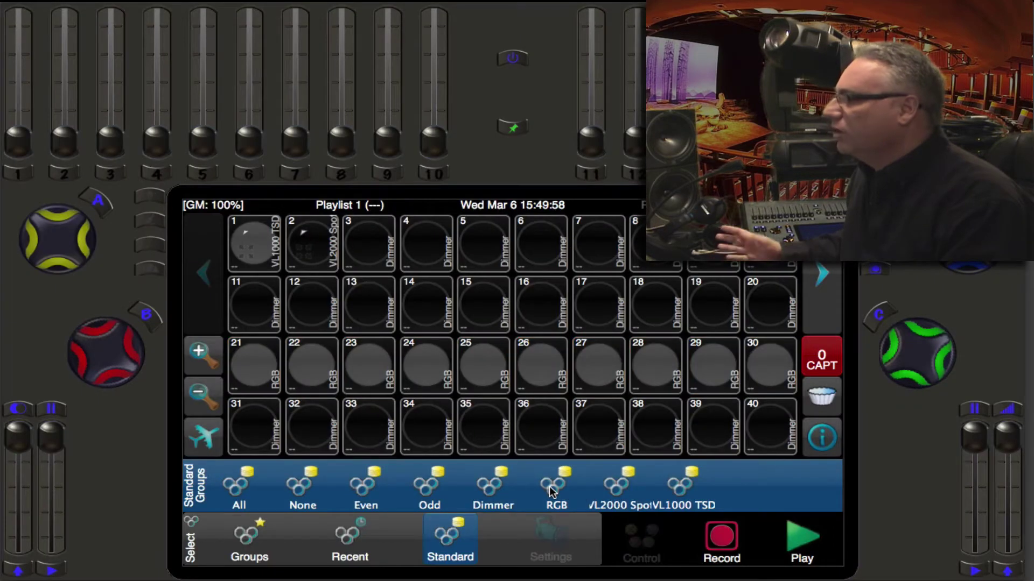
left_click(617, 488)
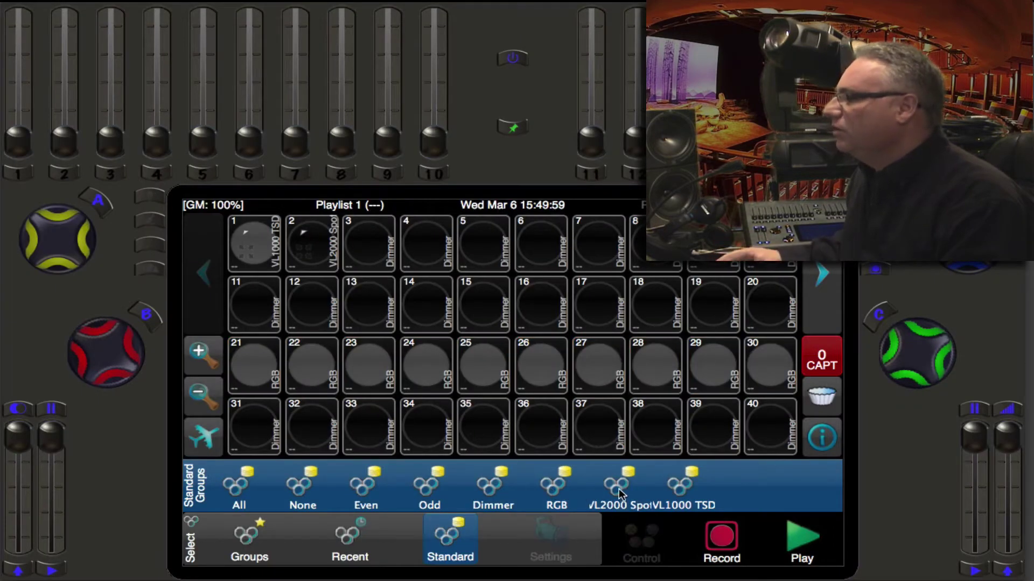
left_click(680, 489)
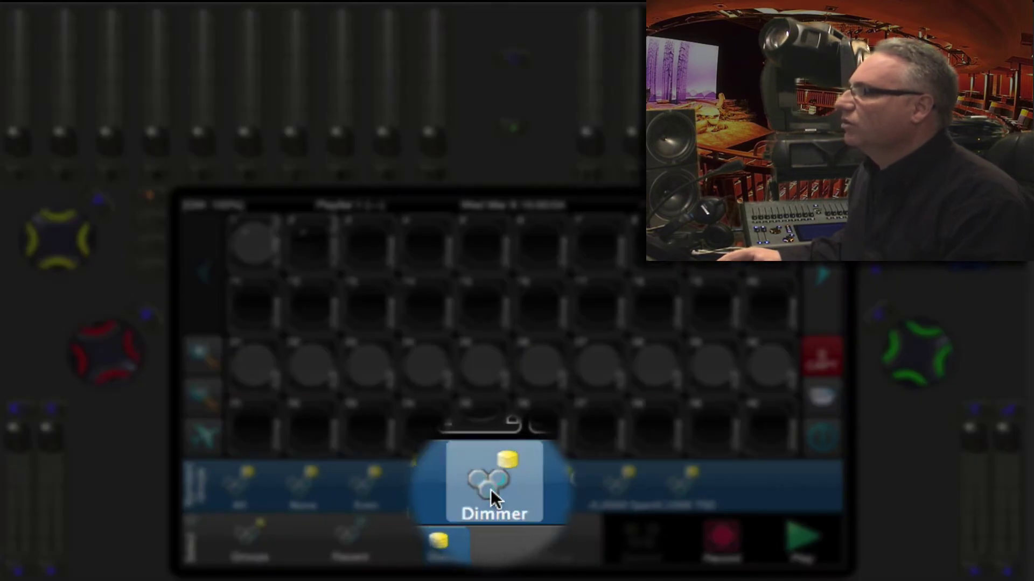
left_click(490, 489)
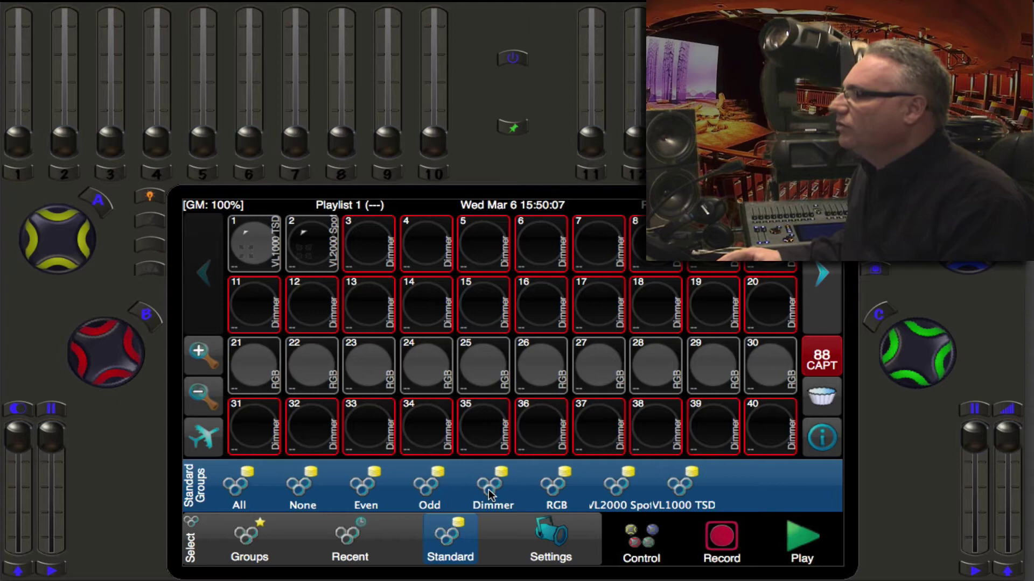
left_click(300, 487)
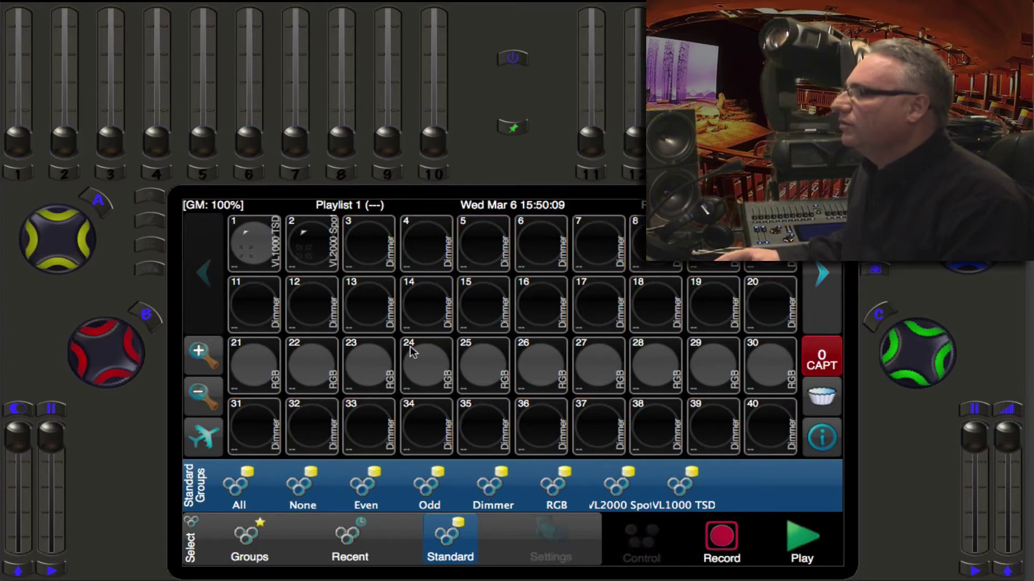
- Select fixtures 1 and 2 and raise their intensity to full with the IRGB tool
left_click(311, 258)
left_click(248, 245)
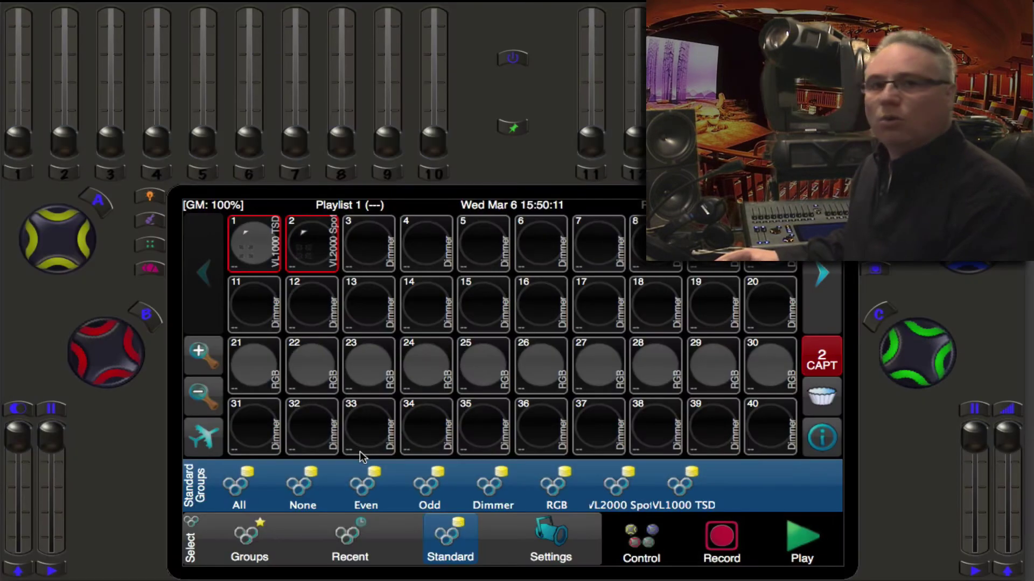
left_click(652, 549)
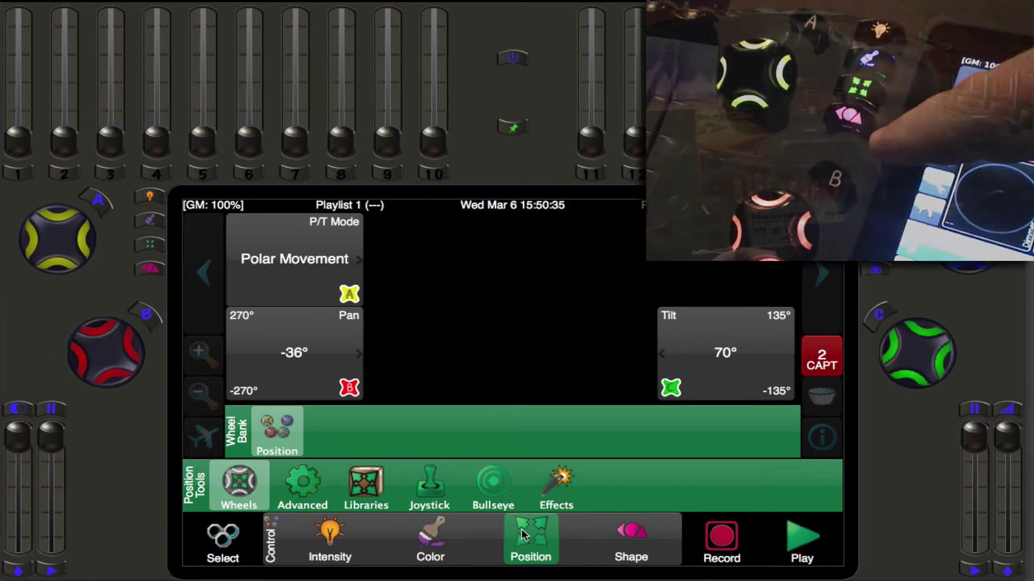
left_click(329, 544)
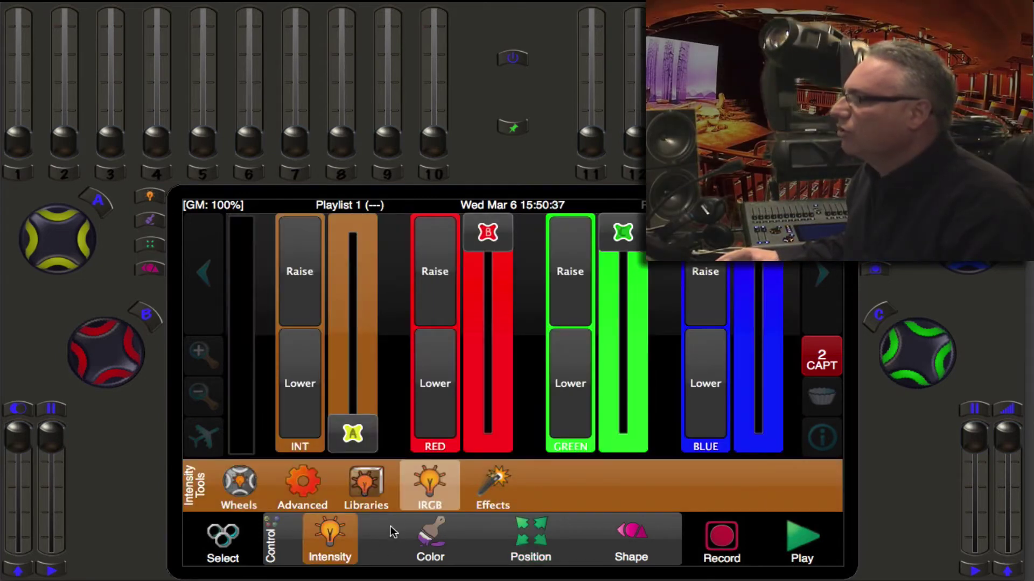
left_click(371, 491)
left_click(428, 493)
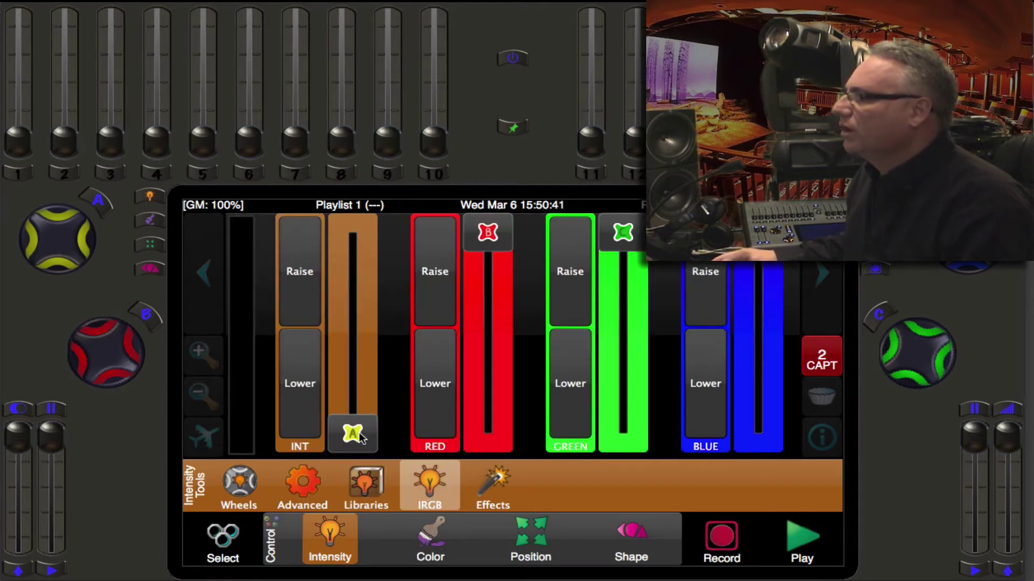
left_click_drag(355, 436, 374, 157)
- Set the selected fixtures to a single blue color with the color picker
left_click(428, 541)
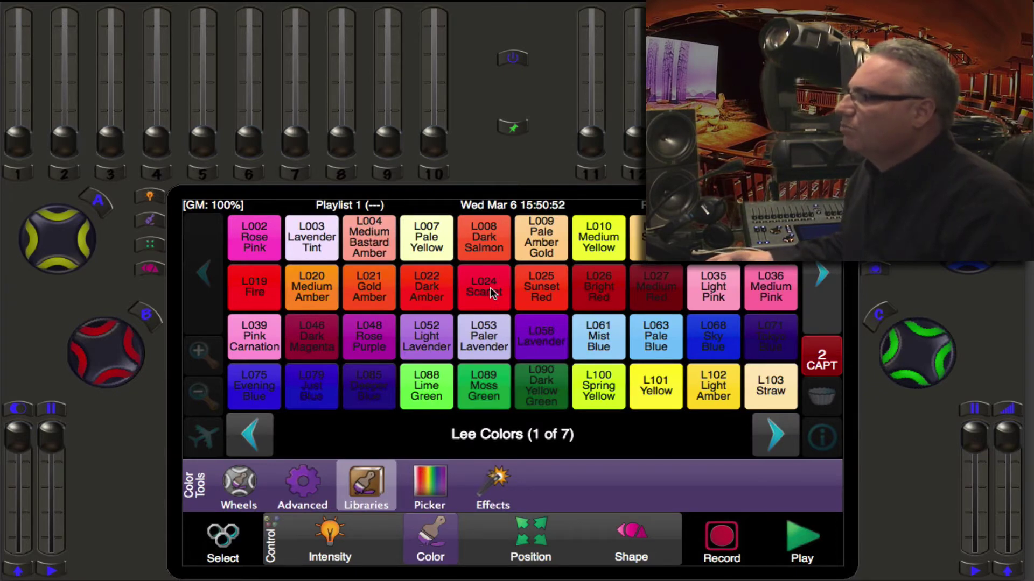
left_click(434, 487)
left_click(595, 354)
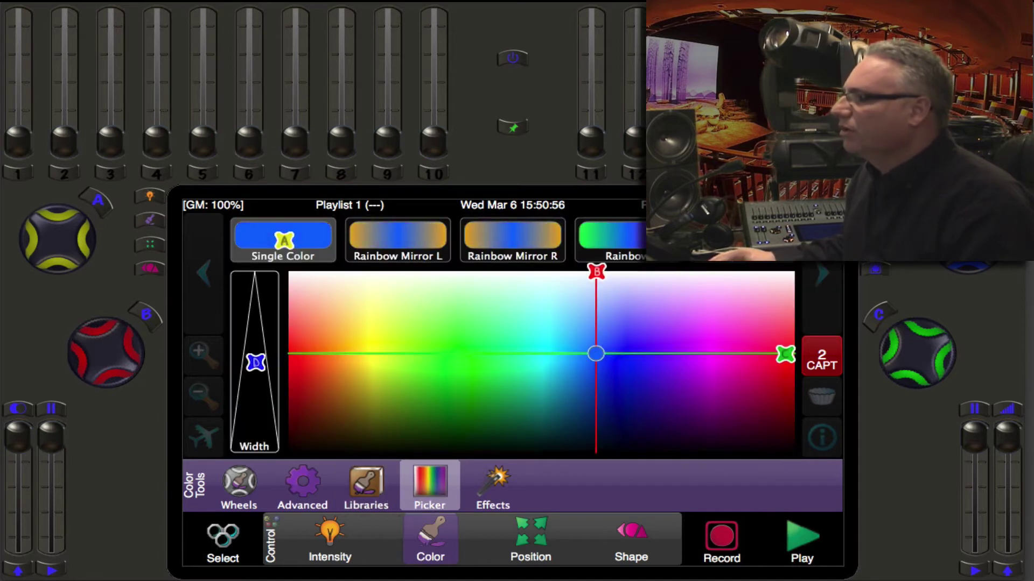
- Aim the selected fixtures with the Joystick tool and place them in the upper-right quadrant of the Bullseye
left_click(533, 539)
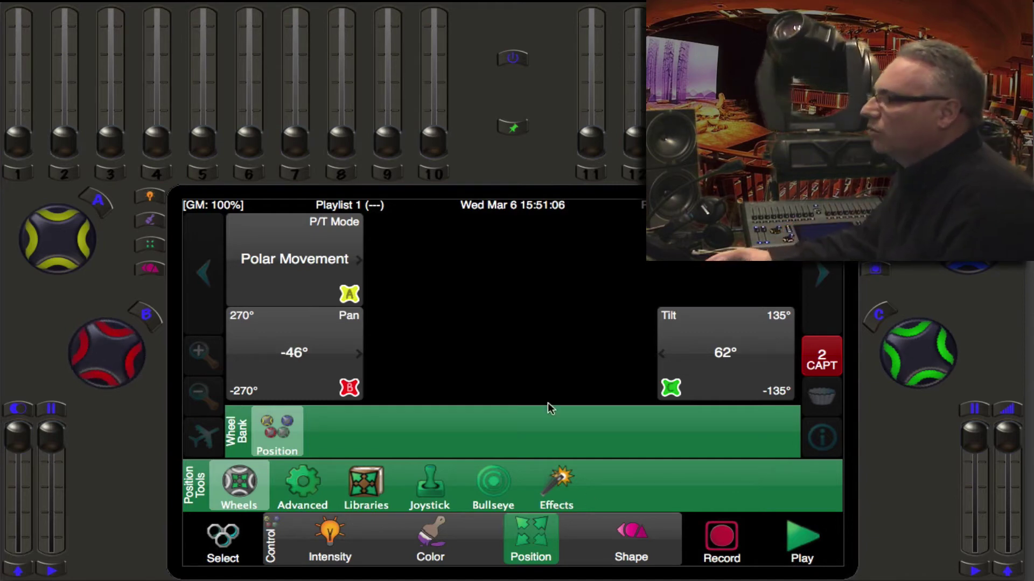
left_click(426, 493)
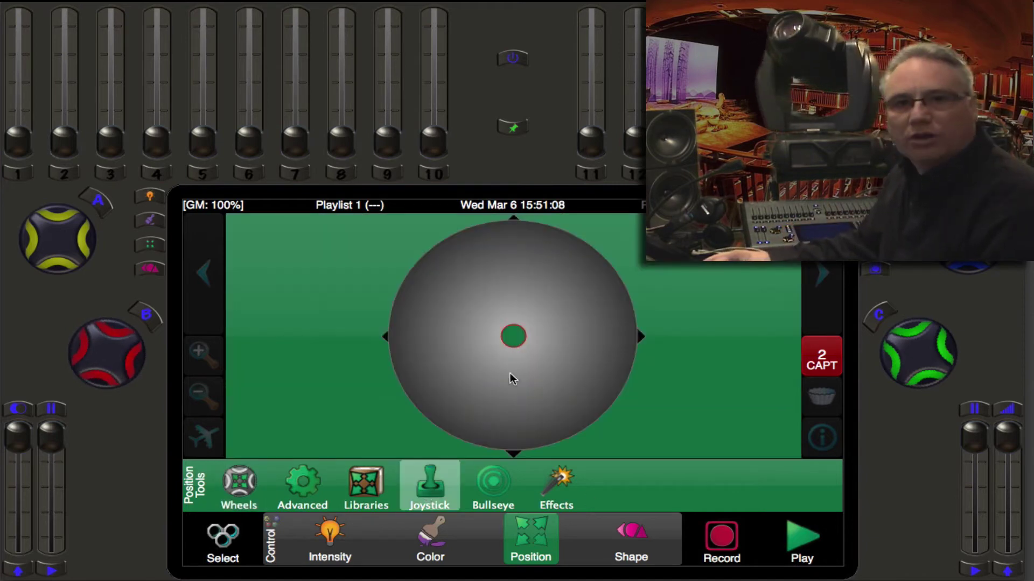
left_click_drag(511, 375, 510, 372)
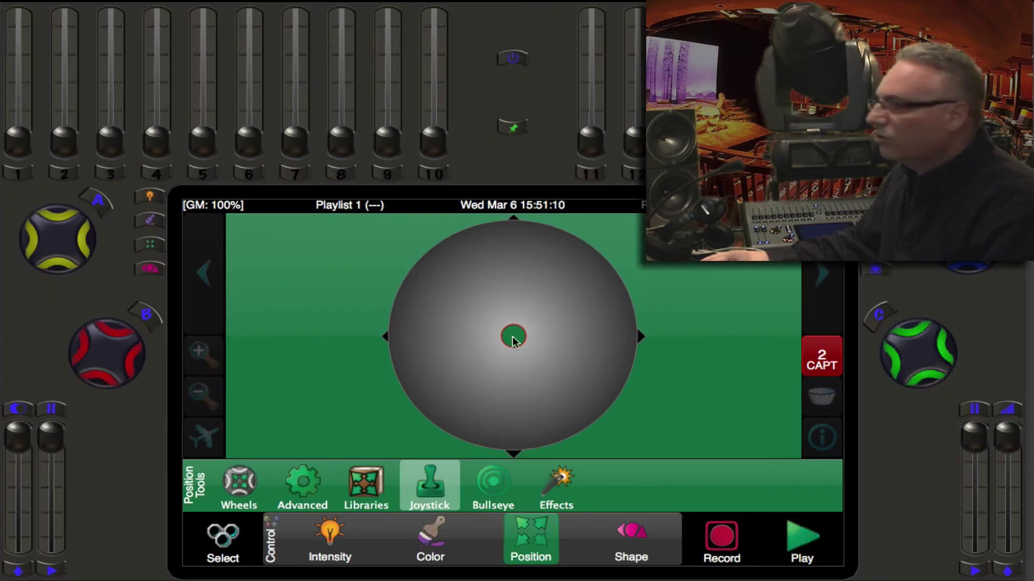
left_click_drag(515, 306, 516, 301)
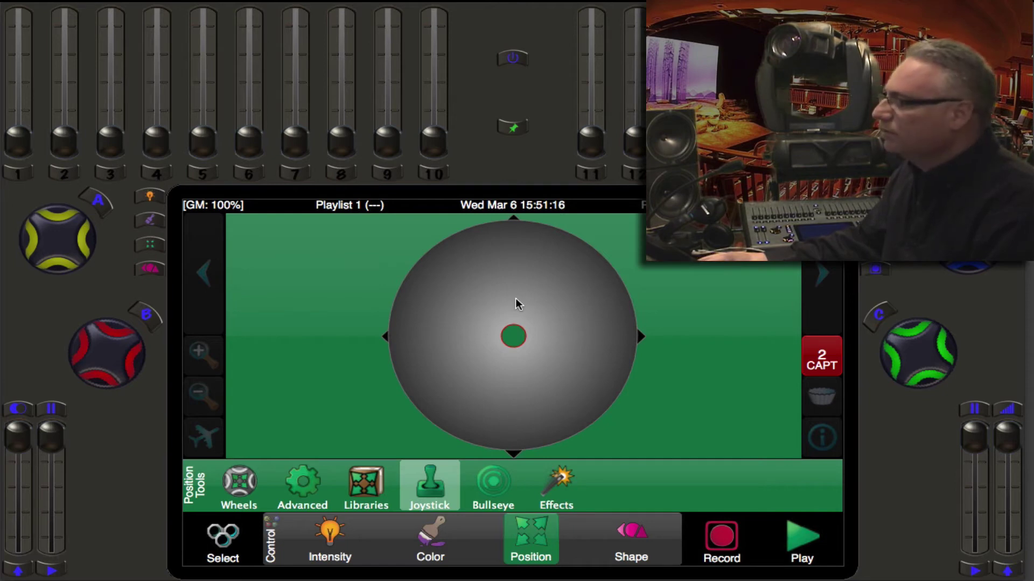
left_click(491, 486)
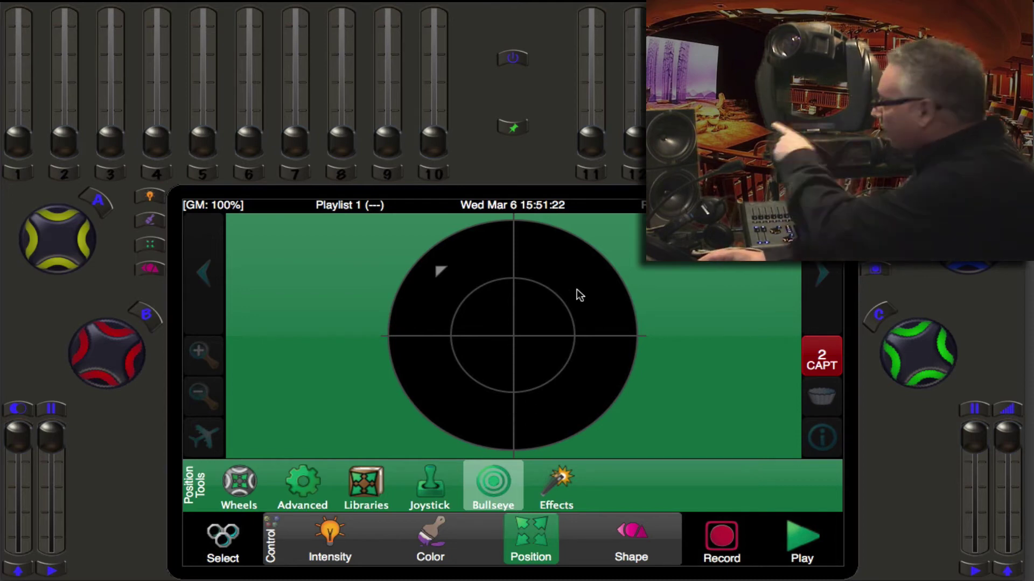
left_click(589, 263)
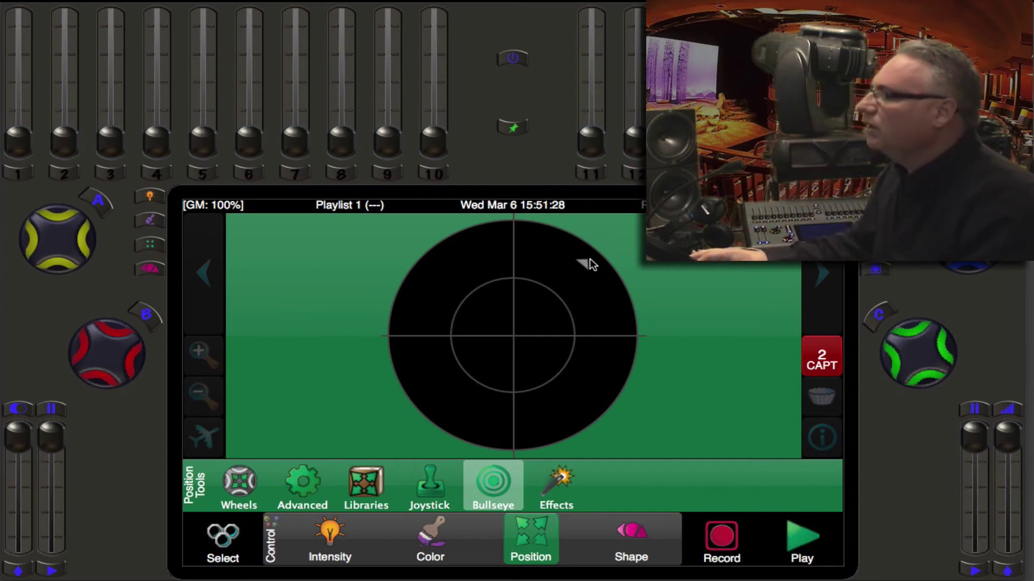
- Select the Spiral Stones gobo on Gobo Wheel 1 for the selected fixtures
left_click(636, 535)
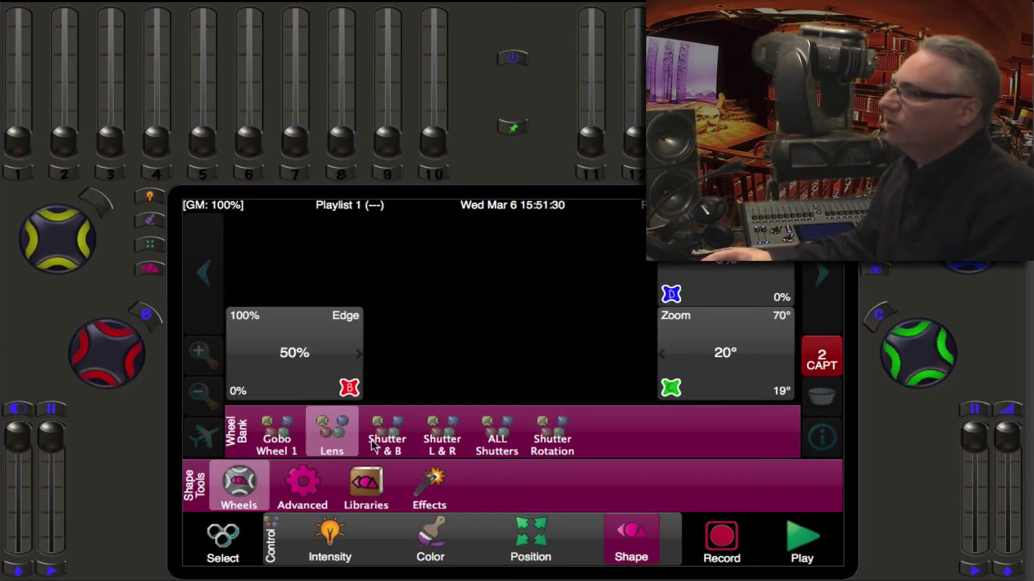
left_click(292, 441)
left_click(330, 353)
left_click(485, 339)
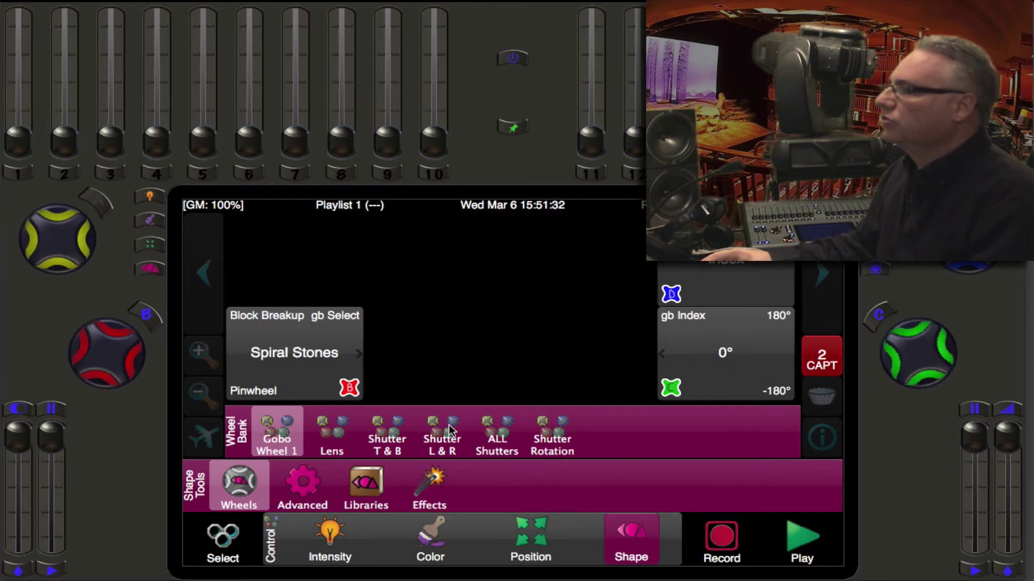
- Set the lens zoom to 29° and the left shutter thrust to 43%
left_click(331, 443)
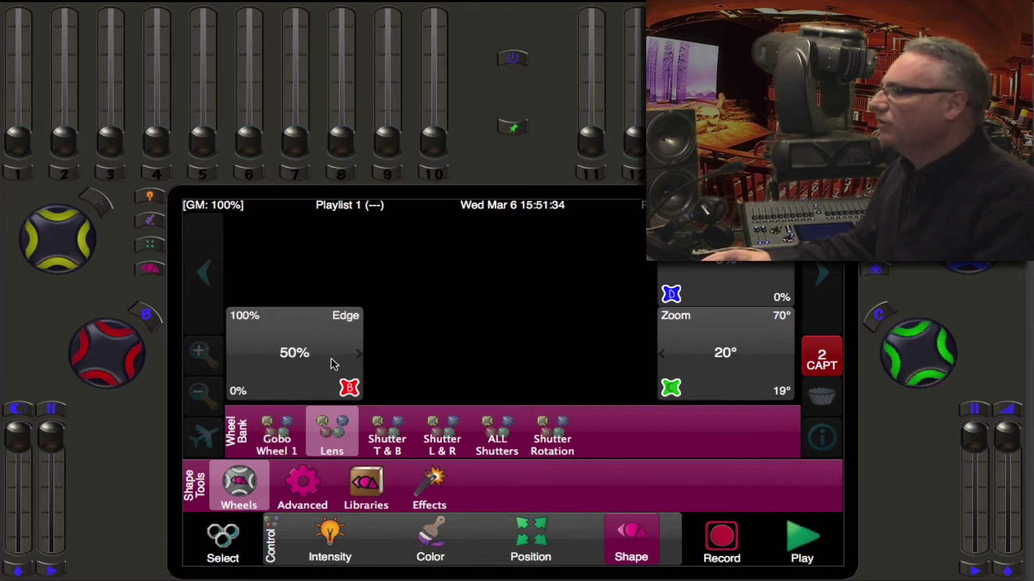
left_click(746, 370)
left_click(581, 337)
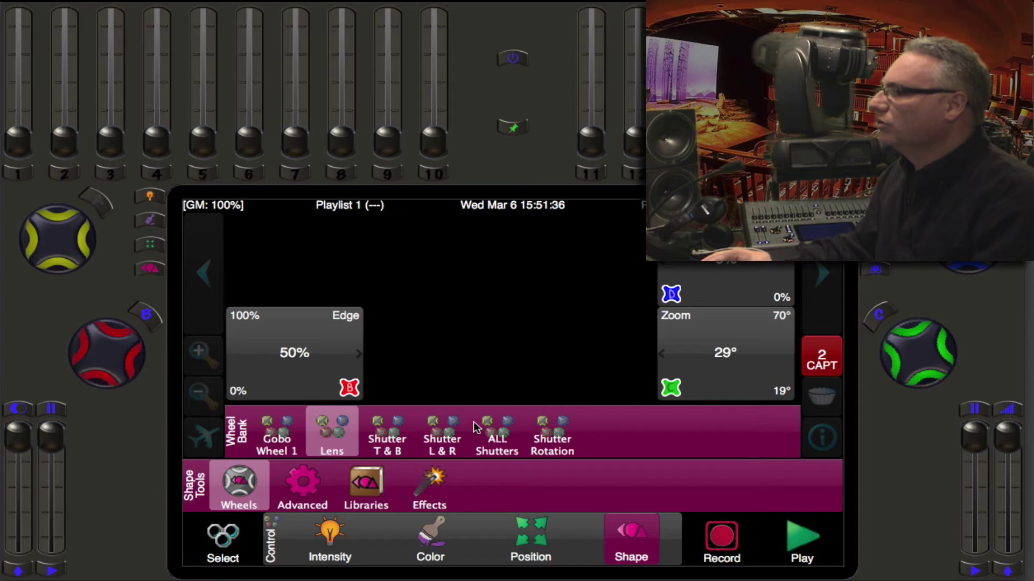
left_click(447, 434)
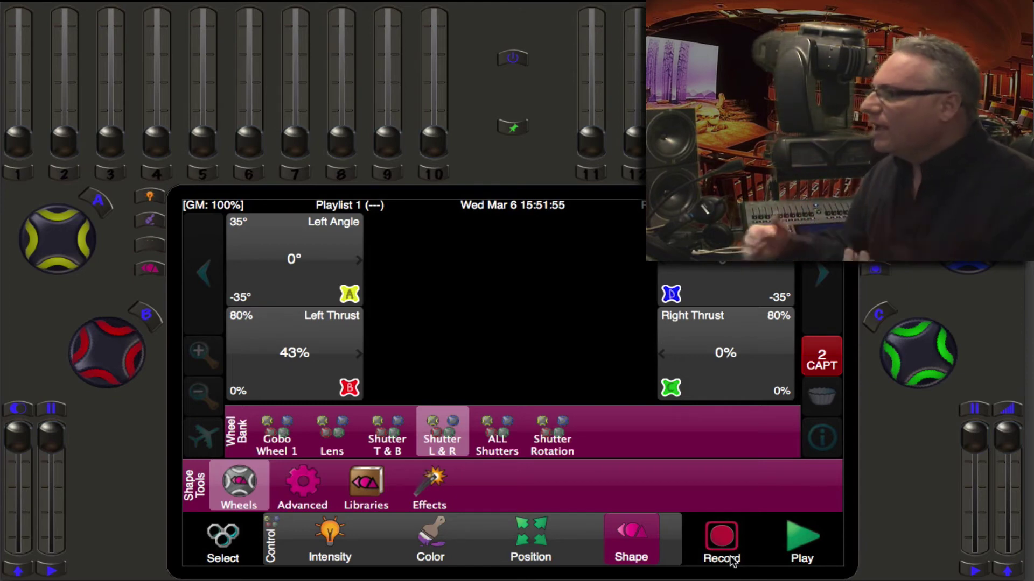
- Review the recording options for groups, memories, cues and the Color, Position and Shape libraries
left_click(723, 533)
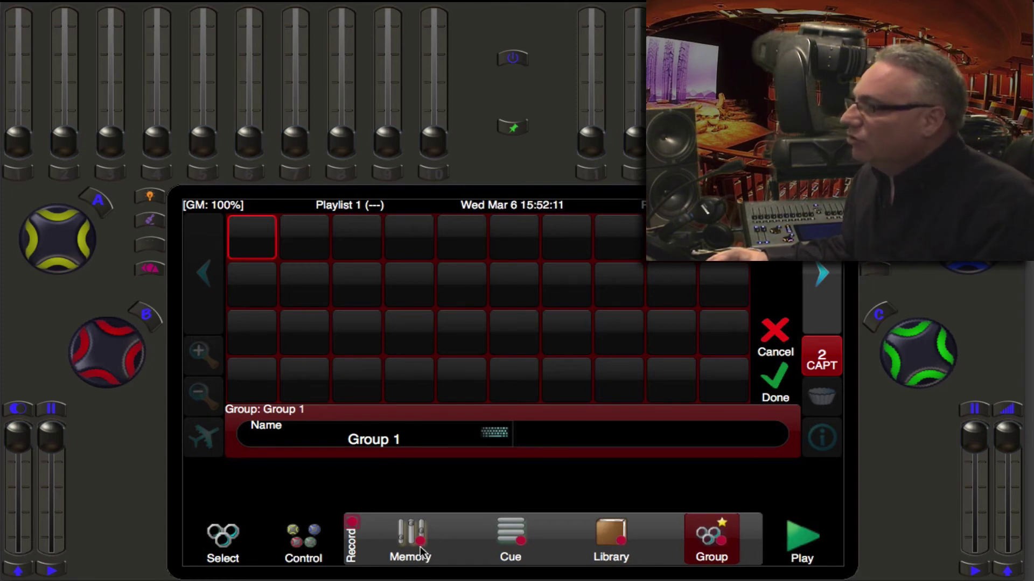
left_click(420, 547)
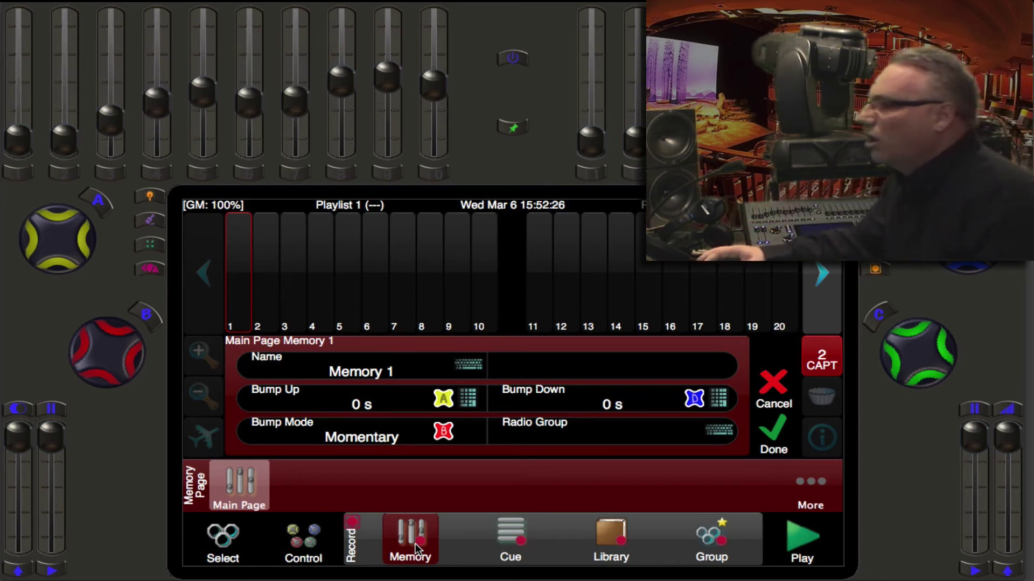
left_click(502, 543)
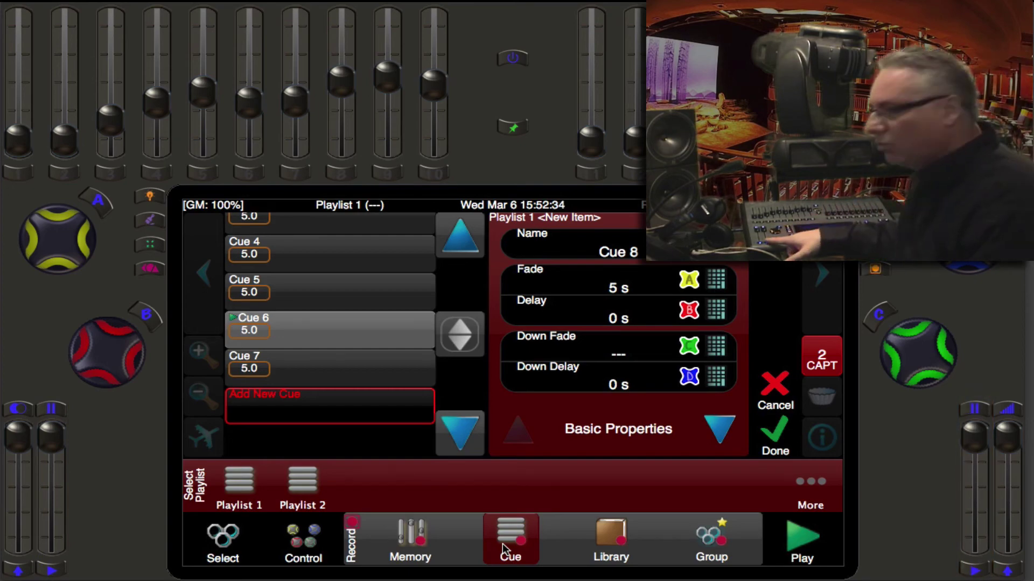
left_click(607, 547)
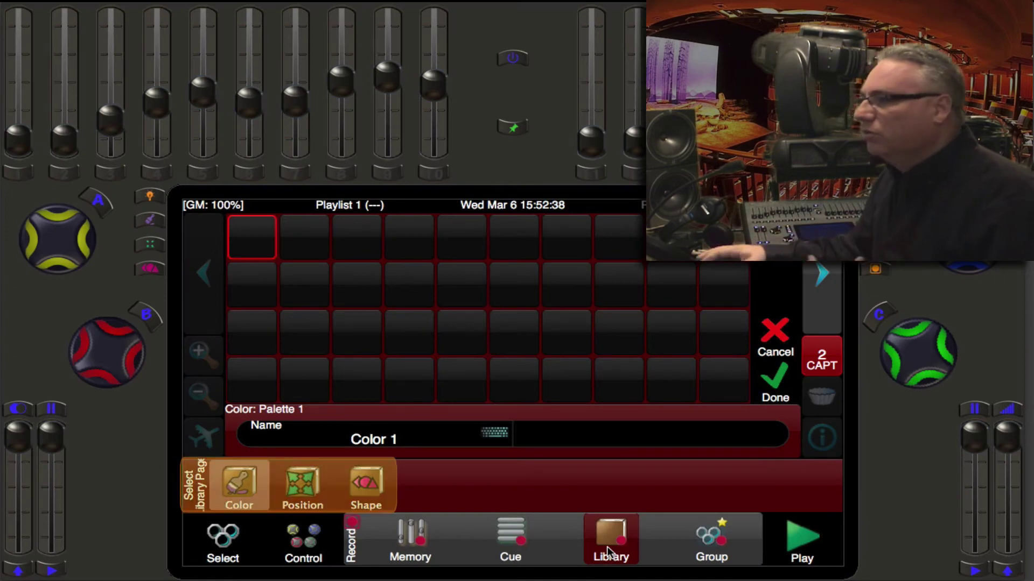
left_click(299, 493)
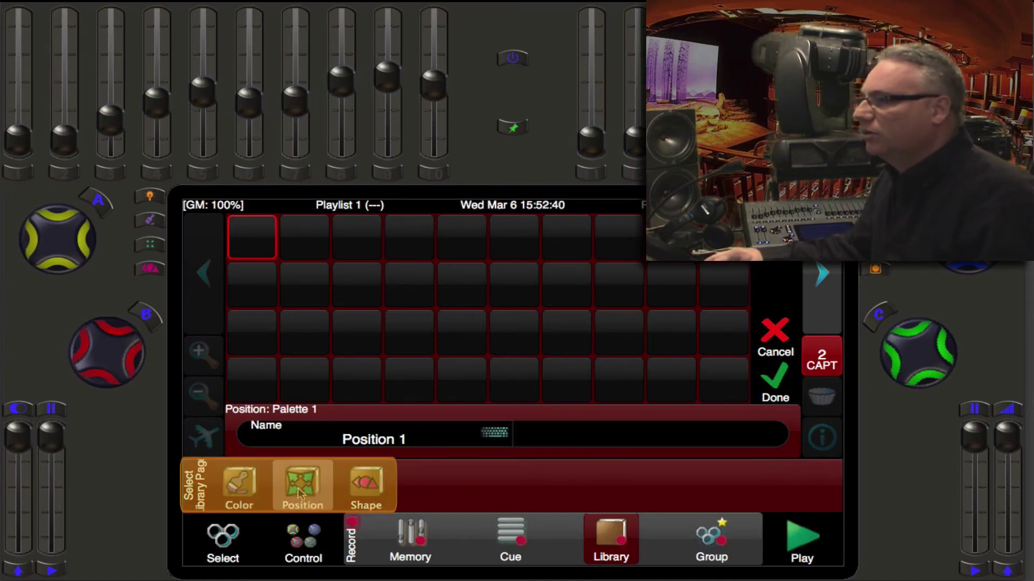
left_click(368, 487)
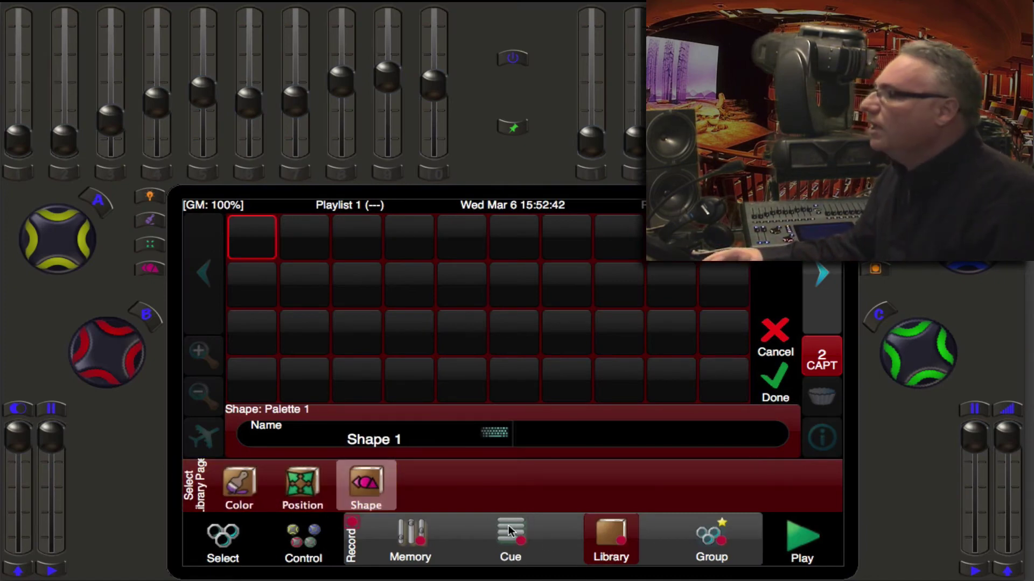
left_click(710, 540)
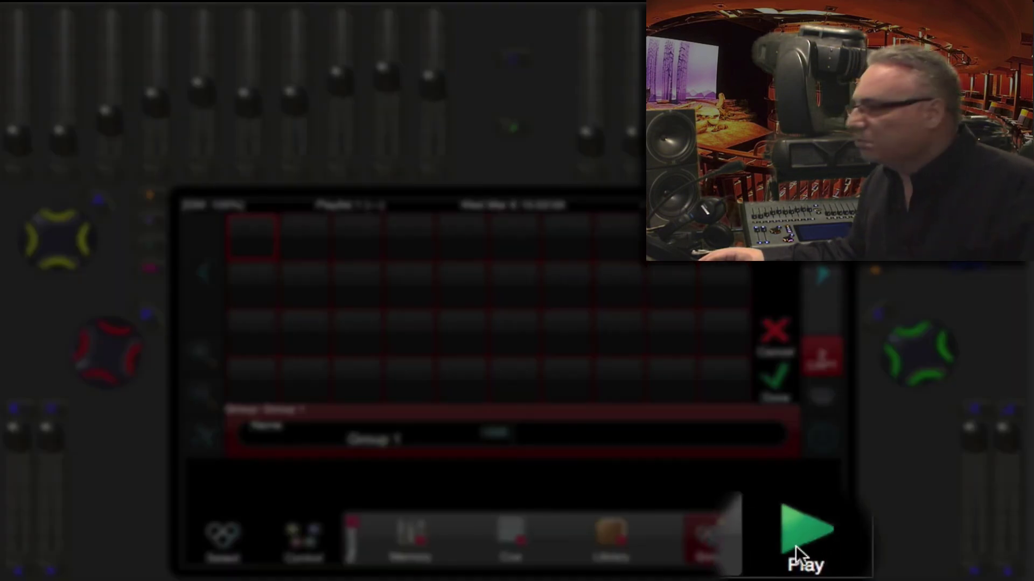
- Review the play views for memories, left playback with both playlists, right playback and mixed mode
left_click(796, 545)
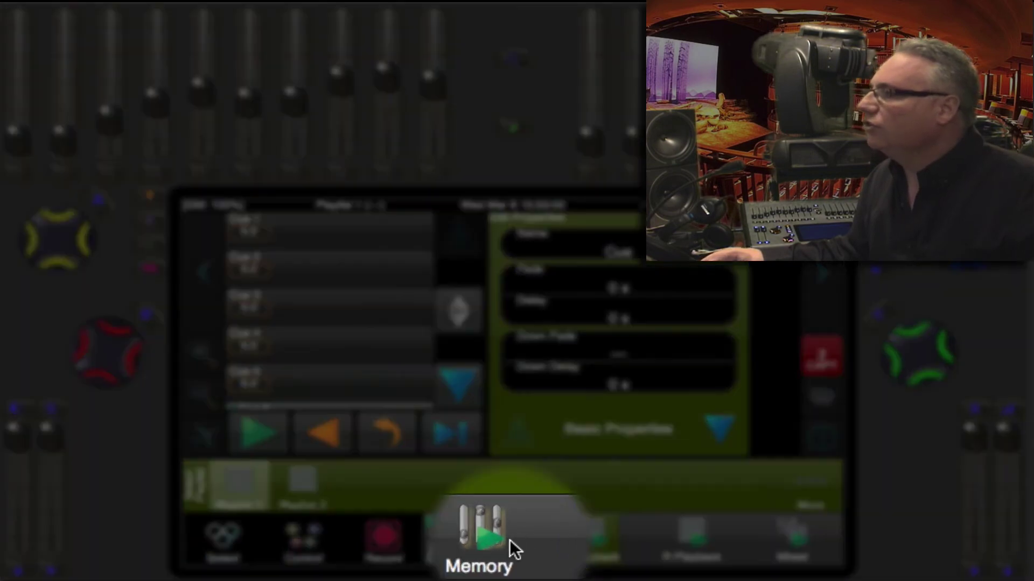
left_click(510, 540)
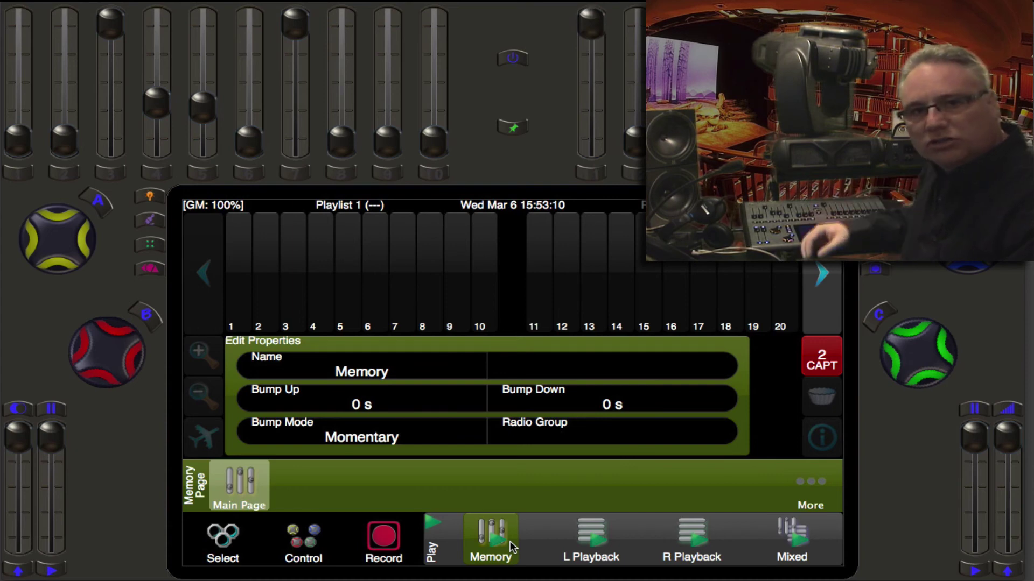
left_click(597, 537)
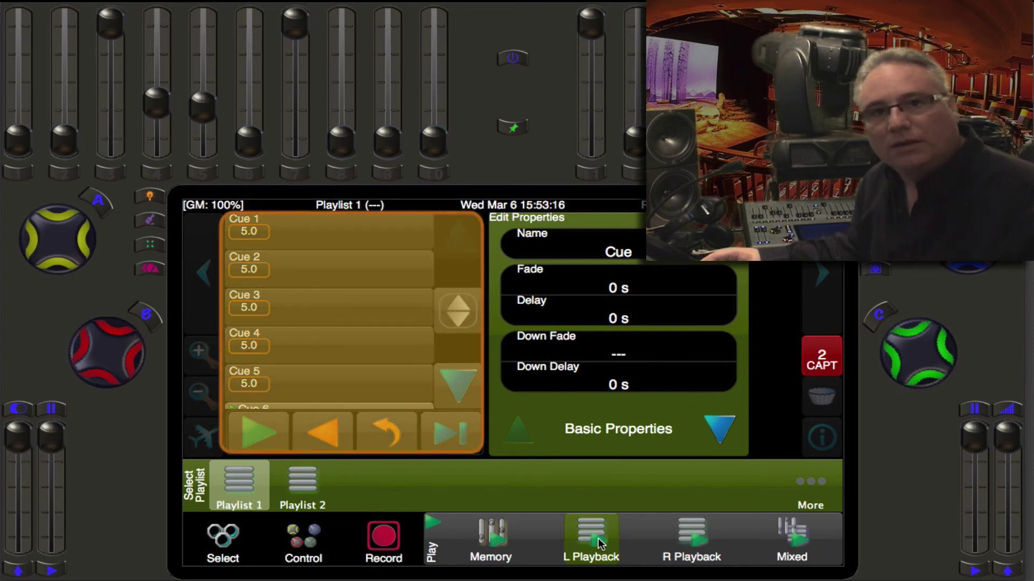
left_click(311, 500)
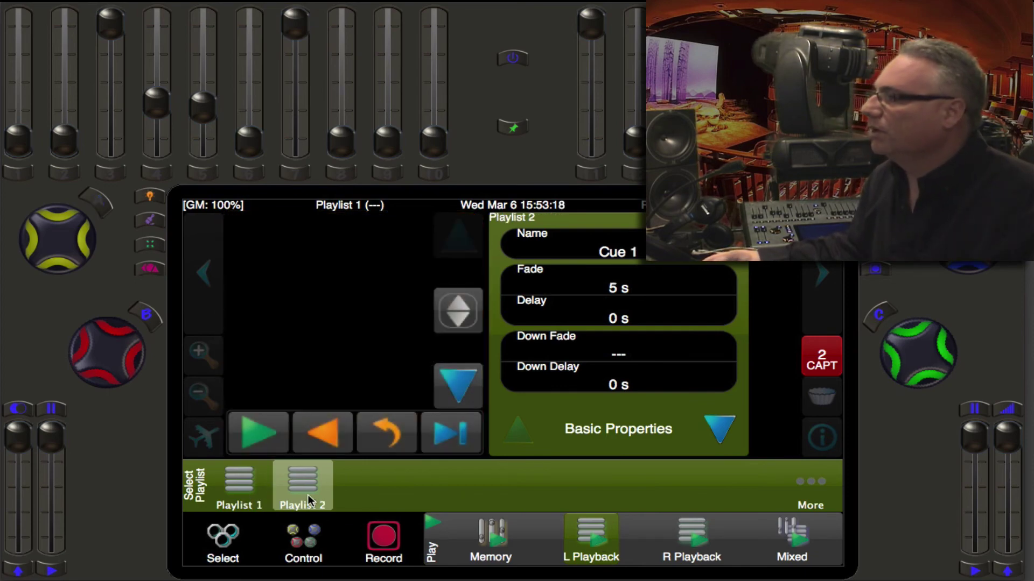
left_click(256, 493)
left_click(691, 542)
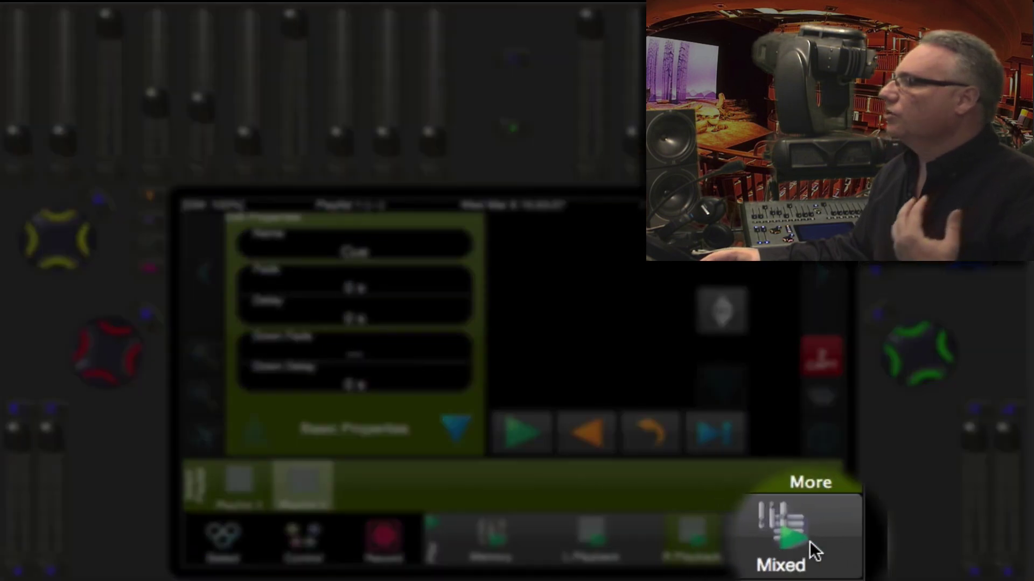
left_click(792, 542)
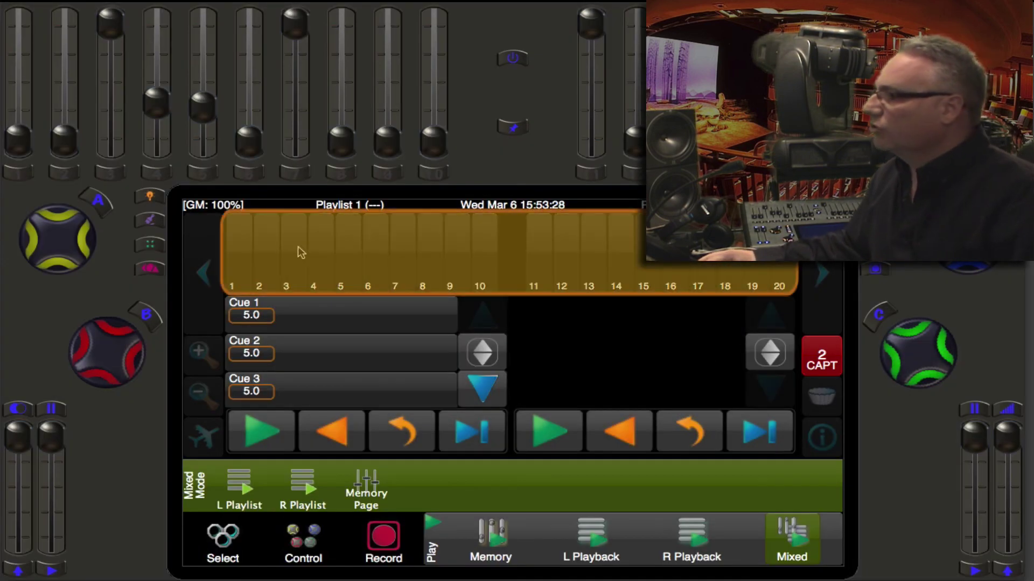